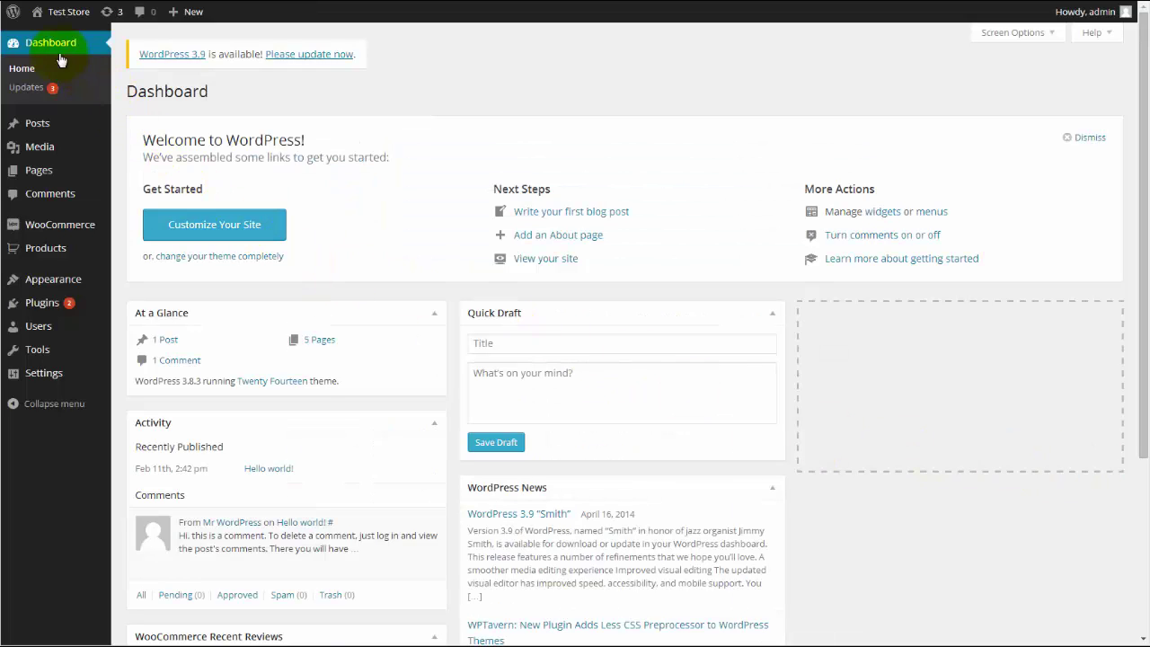
Upload and activate the Cart2Cart CS-Cart to WooCommerce plugin zip, then open the Cart2Cart page
{"action": "mouse_move", "coordinate": [75, 308]}
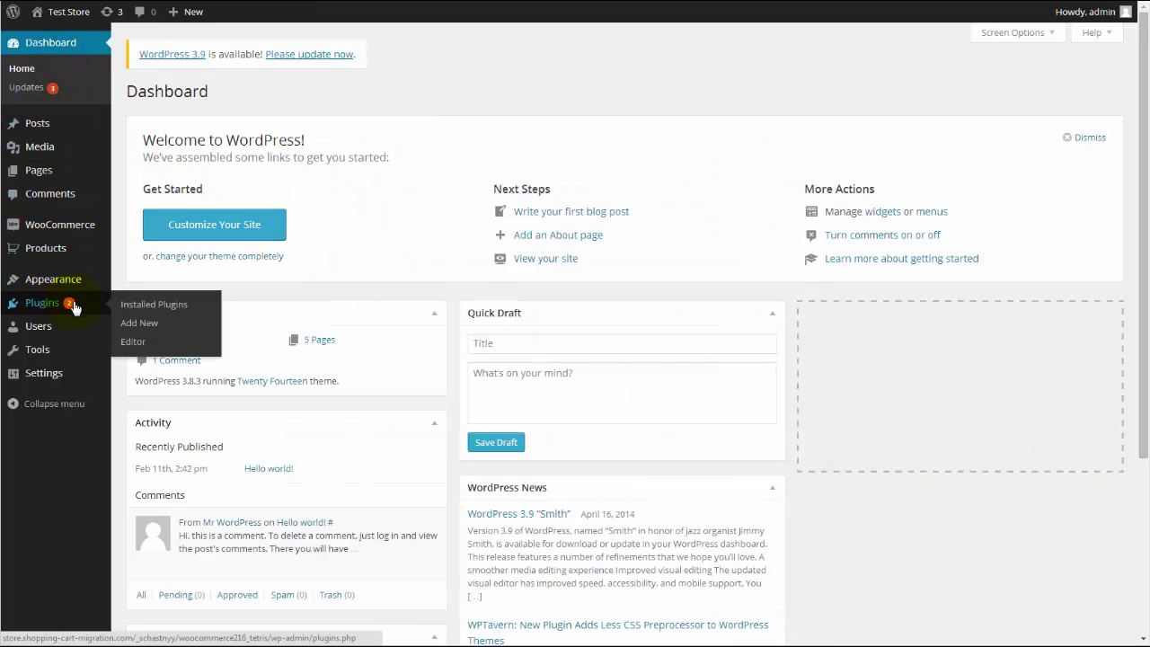
{"action": "left_click", "coordinate": [136, 323]}
{"action": "left_click", "coordinate": [183, 119]}
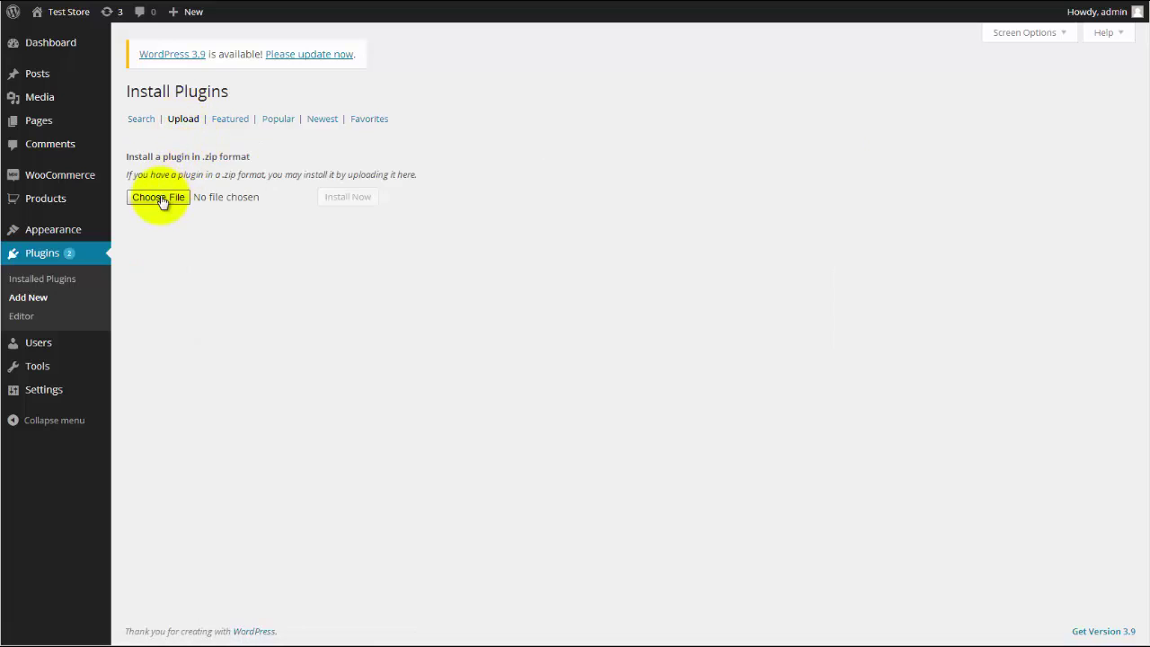
{"action": "left_click", "coordinate": [158, 196]}
{"action": "double_click", "coordinate": [282, 160]}
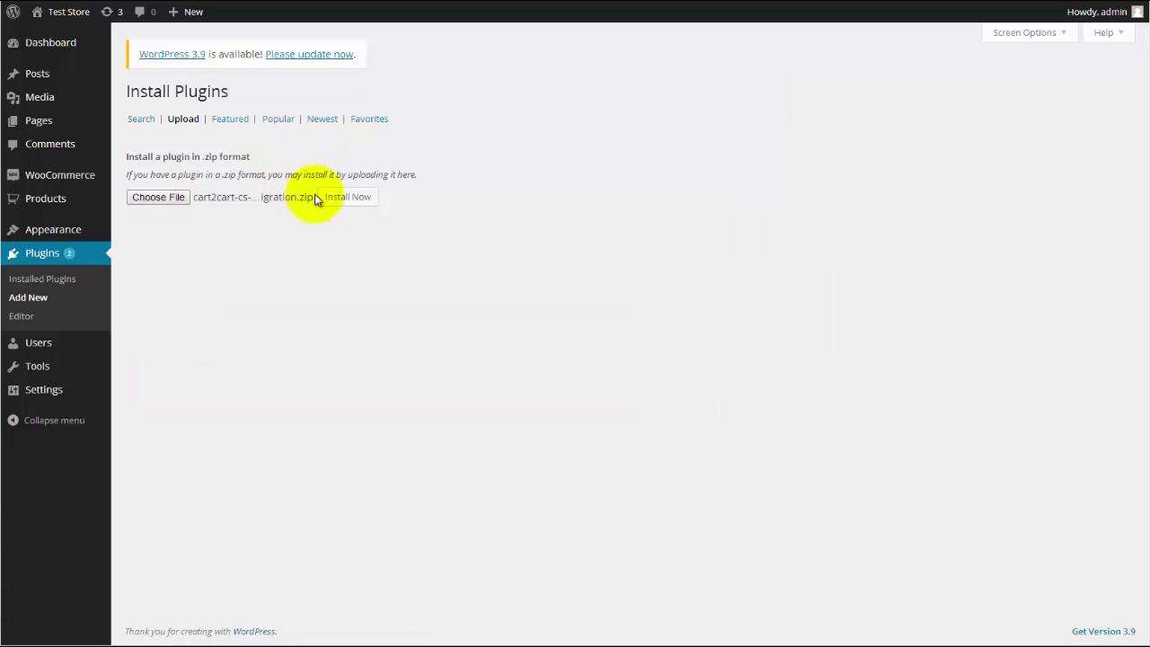
{"action": "left_click", "coordinate": [329, 198]}
{"action": "left_click", "coordinate": [171, 187]}
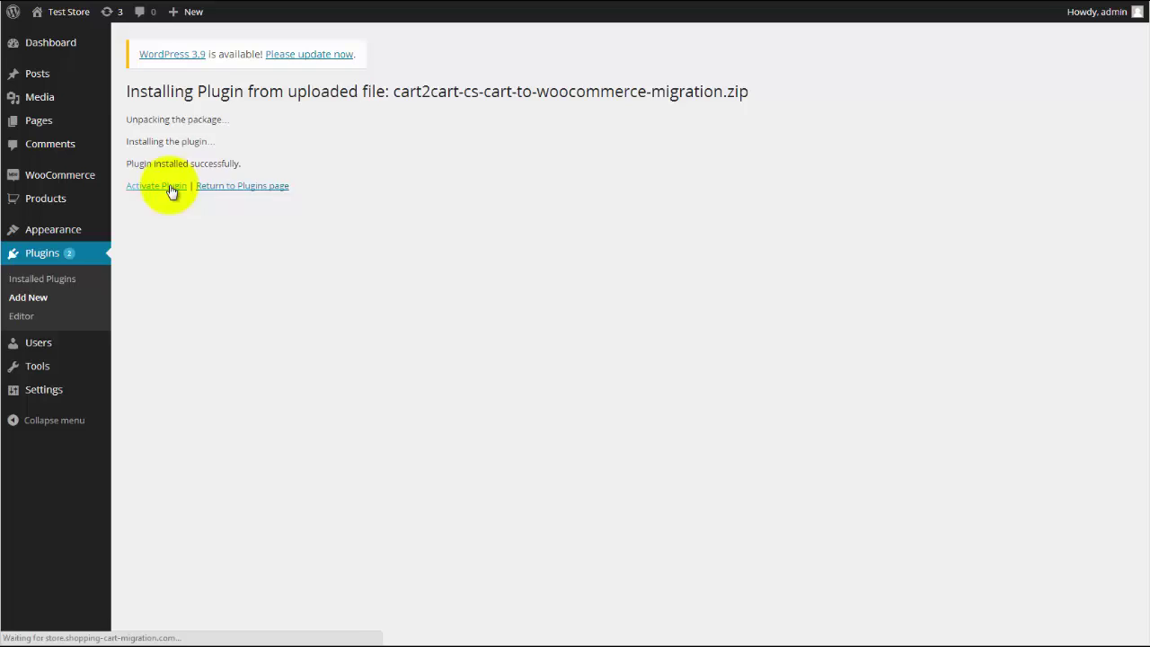
{"action": "left_click", "coordinate": [32, 336]}
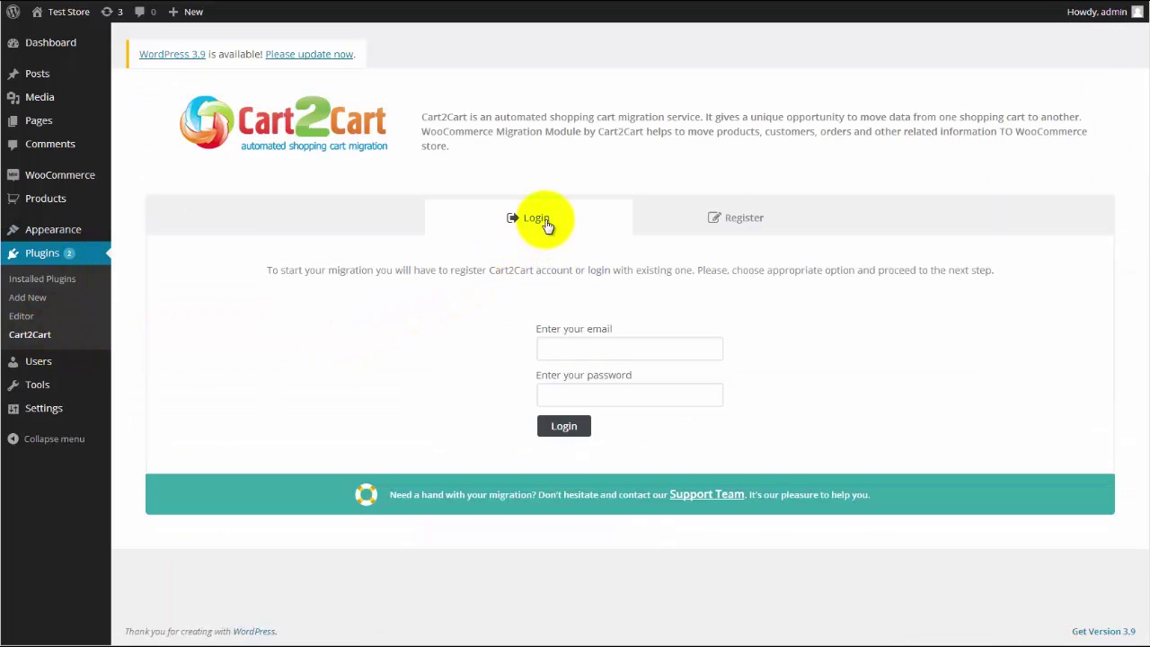
Register a new Cart2Cart account with the user's e-mail address and a password
{"action": "left_click", "coordinate": [714, 220]}
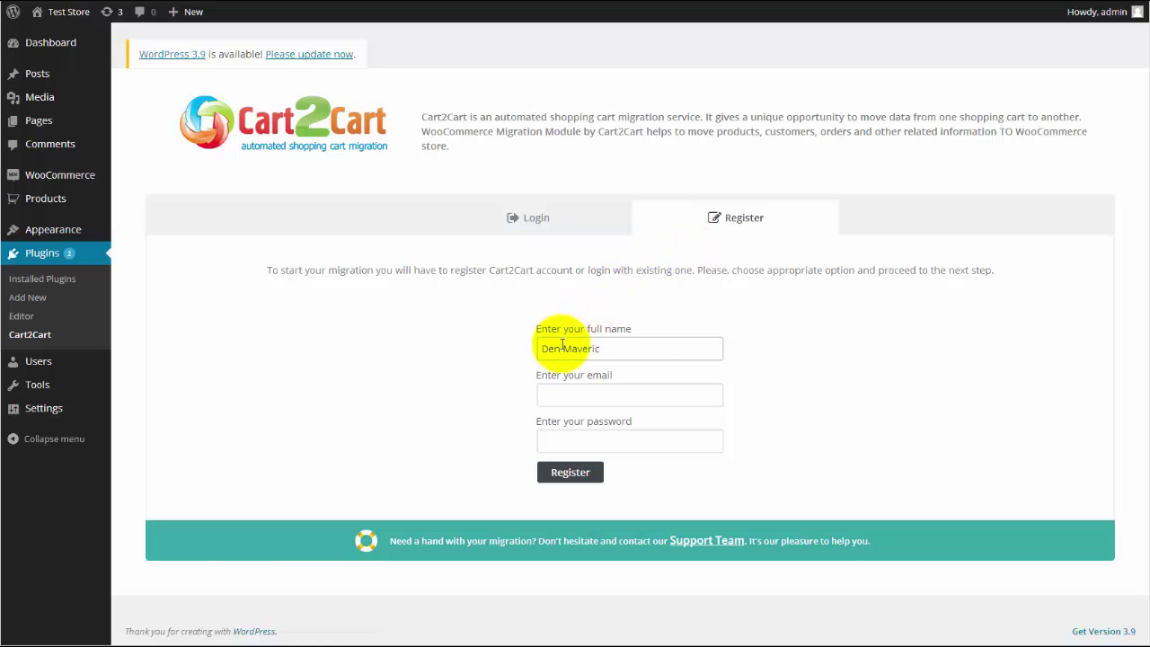
{"action": "left_click", "coordinate": [582, 397]}
{"action": "left_click", "coordinate": [580, 441]}
{"action": "type", "text": "••••••"}
{"action": "left_click", "coordinate": [570, 471]}
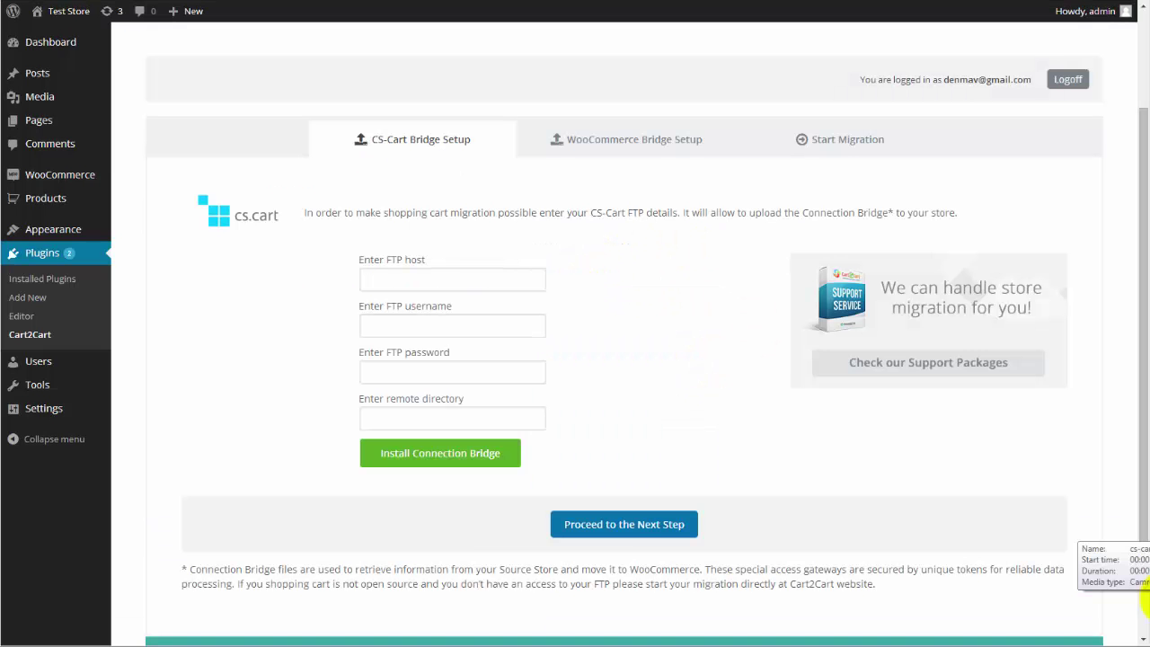
Fill in the CS-Cart FTP host, username and password, and copy the store's remote path
{"action": "left_click", "coordinate": [474, 287]}
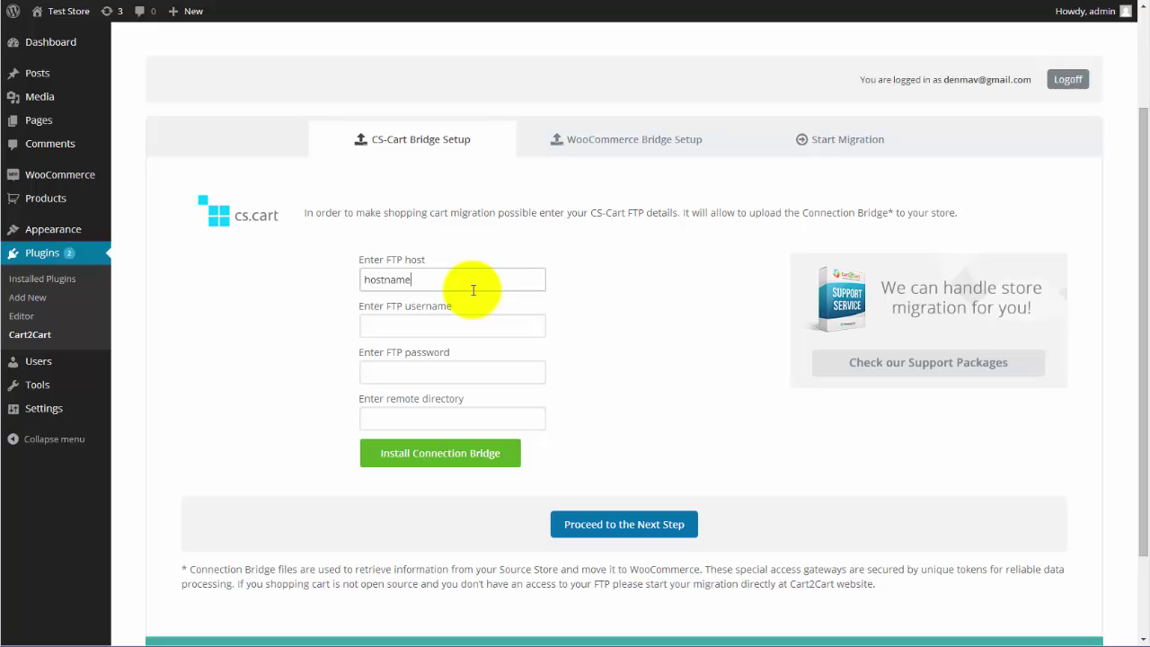
{"action": "left_click", "coordinate": [459, 325]}
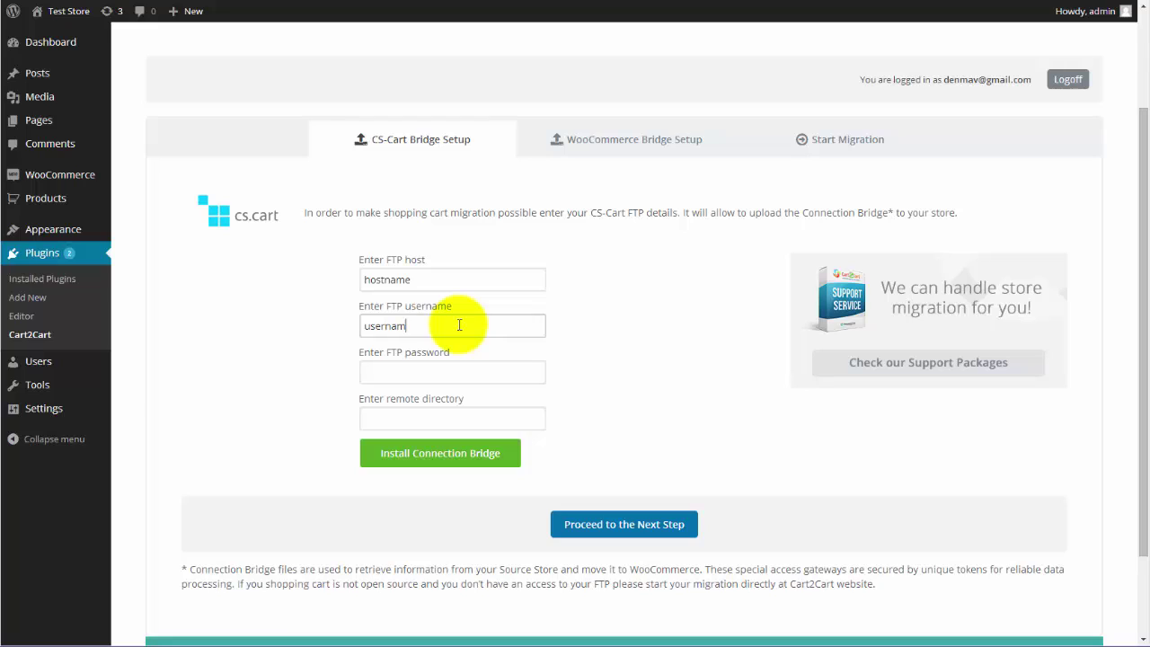
{"action": "left_click", "coordinate": [443, 372]}
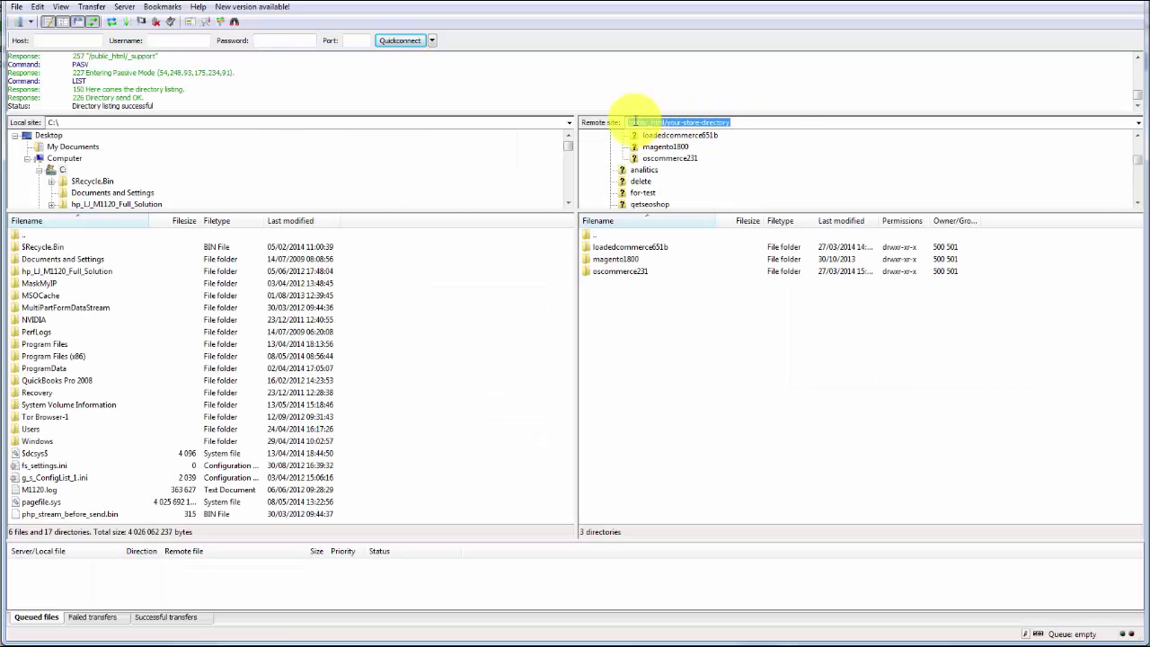
{"action": "right_click", "coordinate": [635, 124]}
{"action": "left_click", "coordinate": [668, 170]}
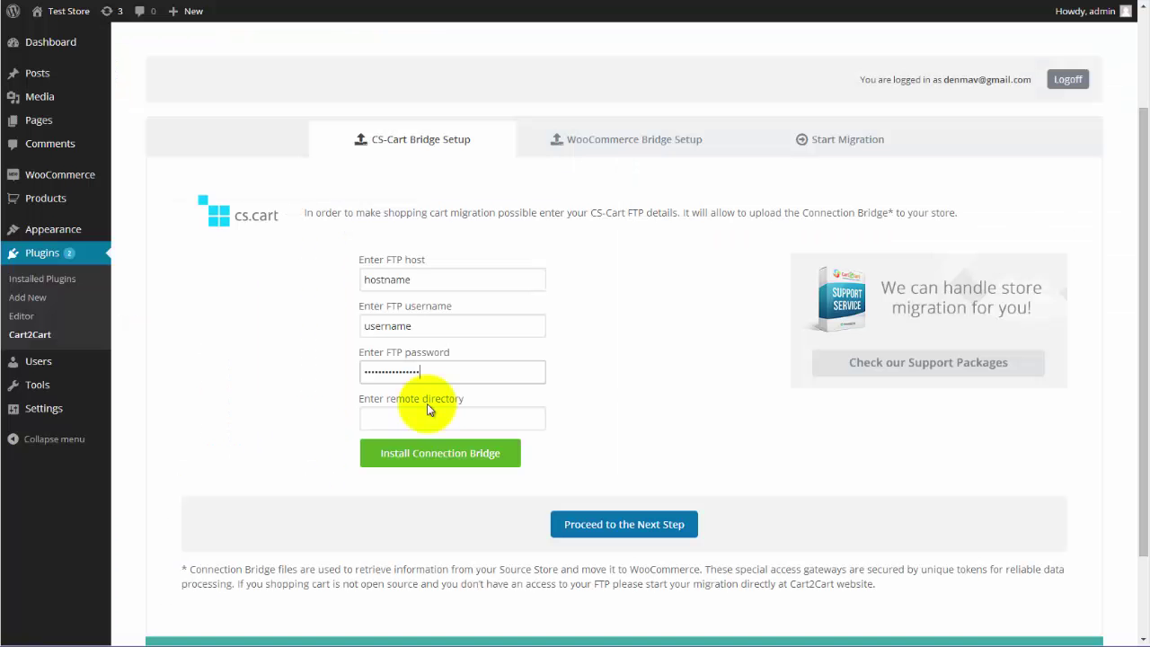
Paste the copied store path into Remote directory and continue to the WooCommerce bridge setup
{"action": "left_click", "coordinate": [428, 415]}
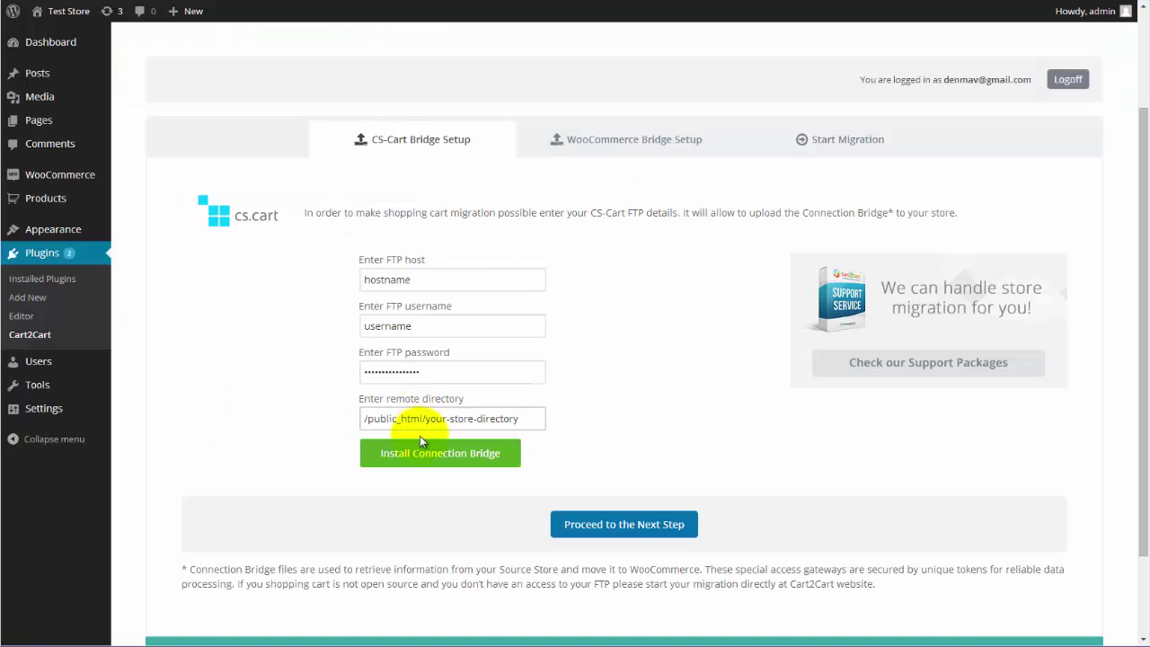
{"action": "key", "text": "ctrl+v"}
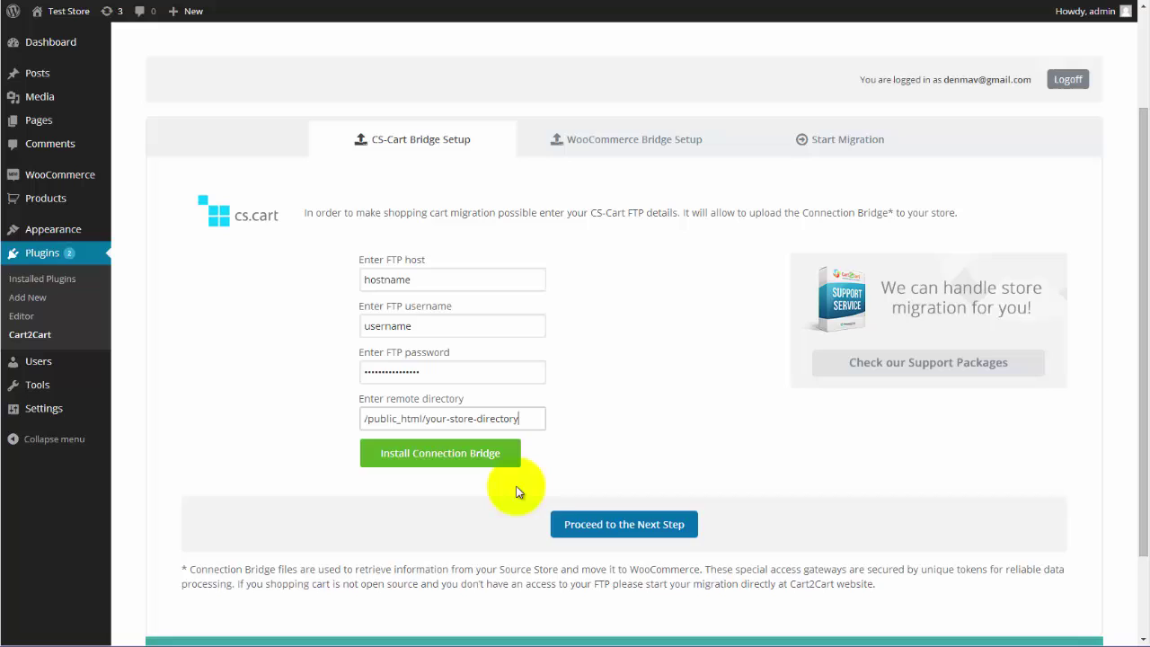
{"action": "left_click", "coordinate": [597, 525]}
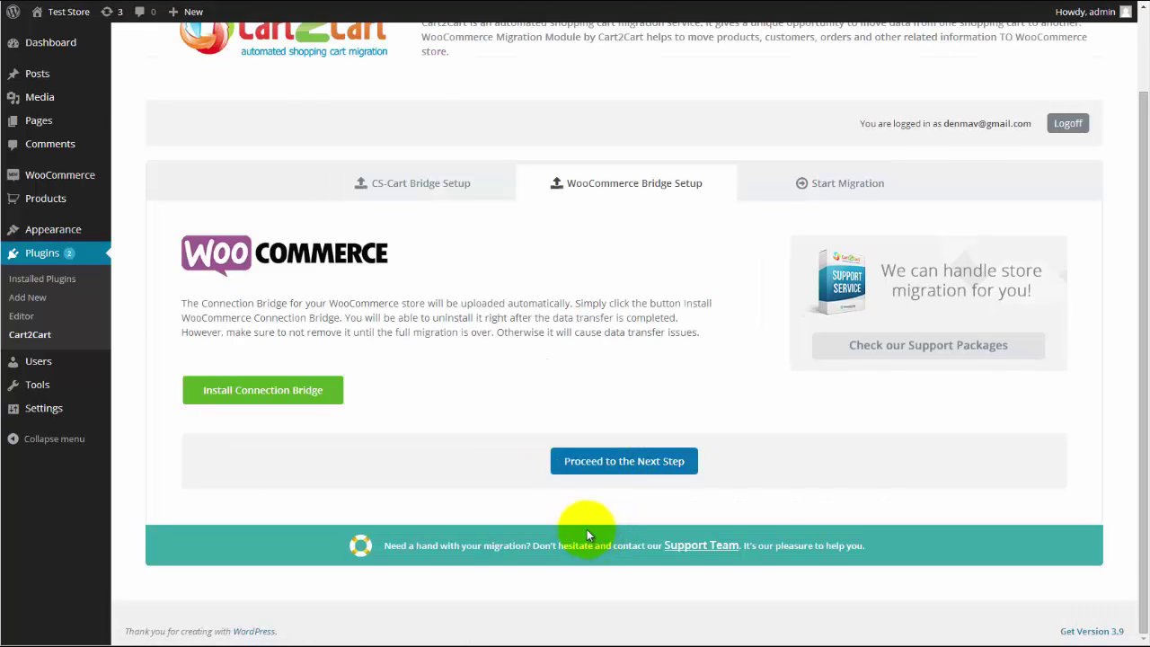
Install the WooCommerce Connection Bridge and launch the migration on the Cart2Cart site
{"action": "left_click", "coordinate": [261, 393]}
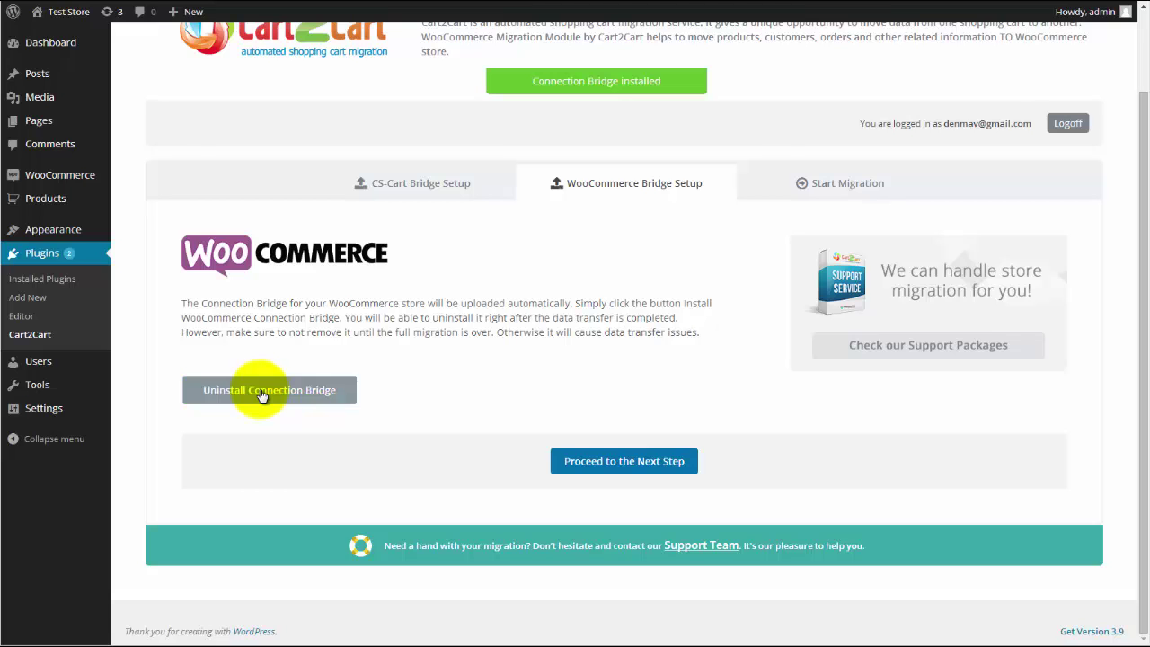
{"action": "left_click", "coordinate": [602, 463]}
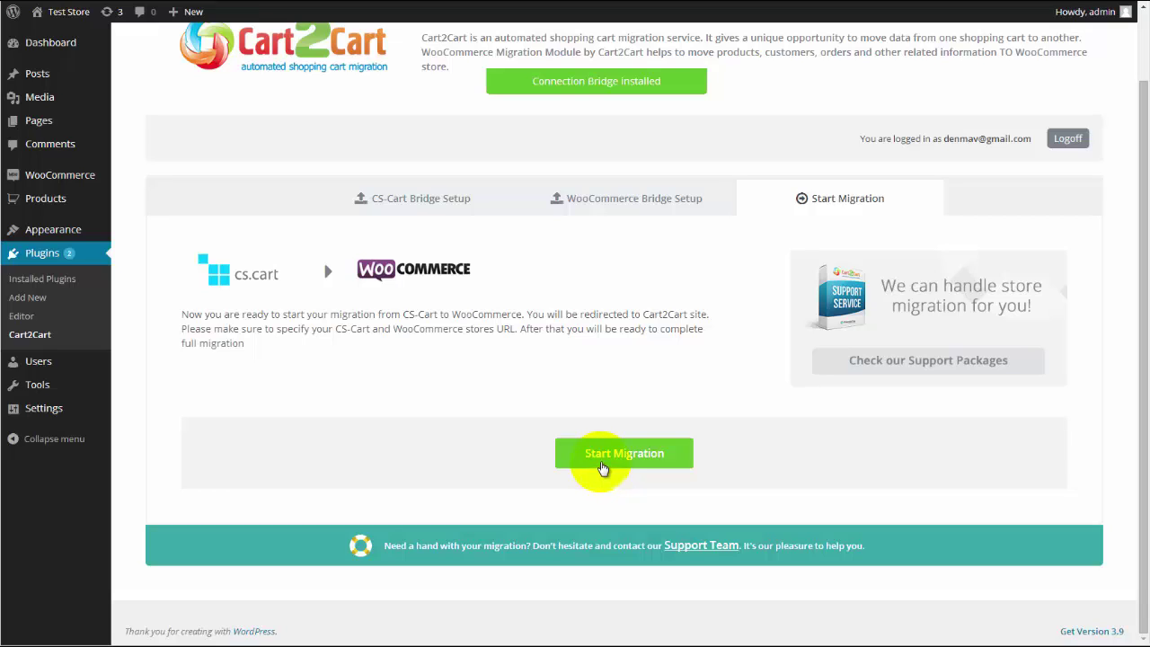
{"action": "left_click", "coordinate": [601, 454]}
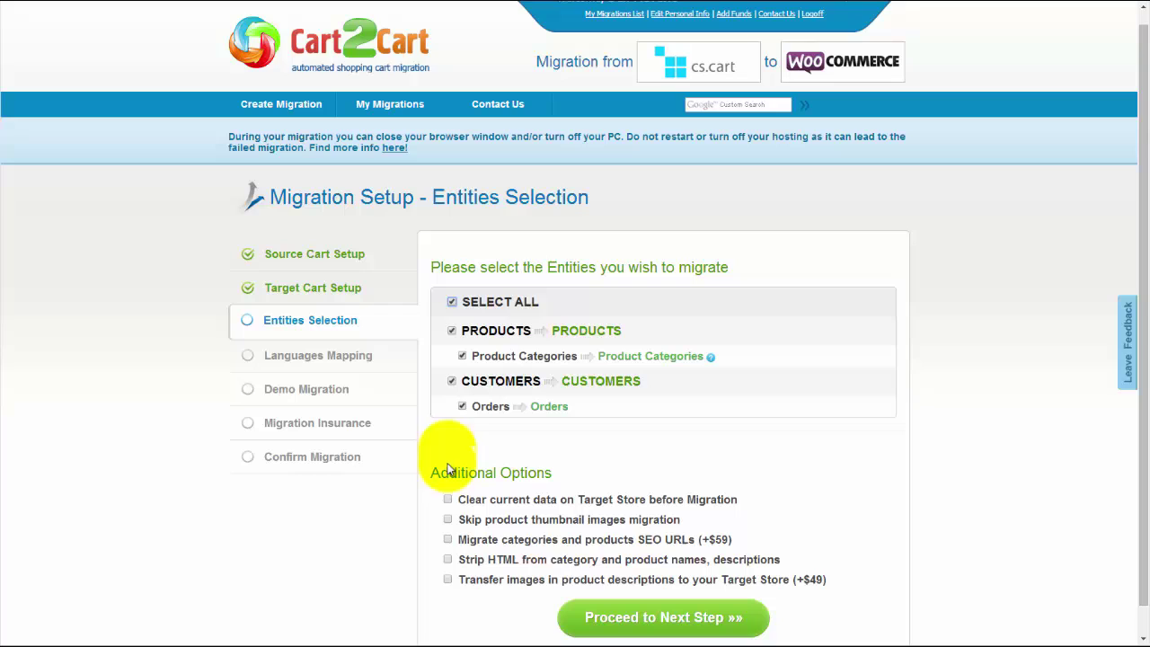
Keep all entities selected with Clear current data left off, and proceed past Entities Selection
{"action": "left_click", "coordinate": [449, 500]}
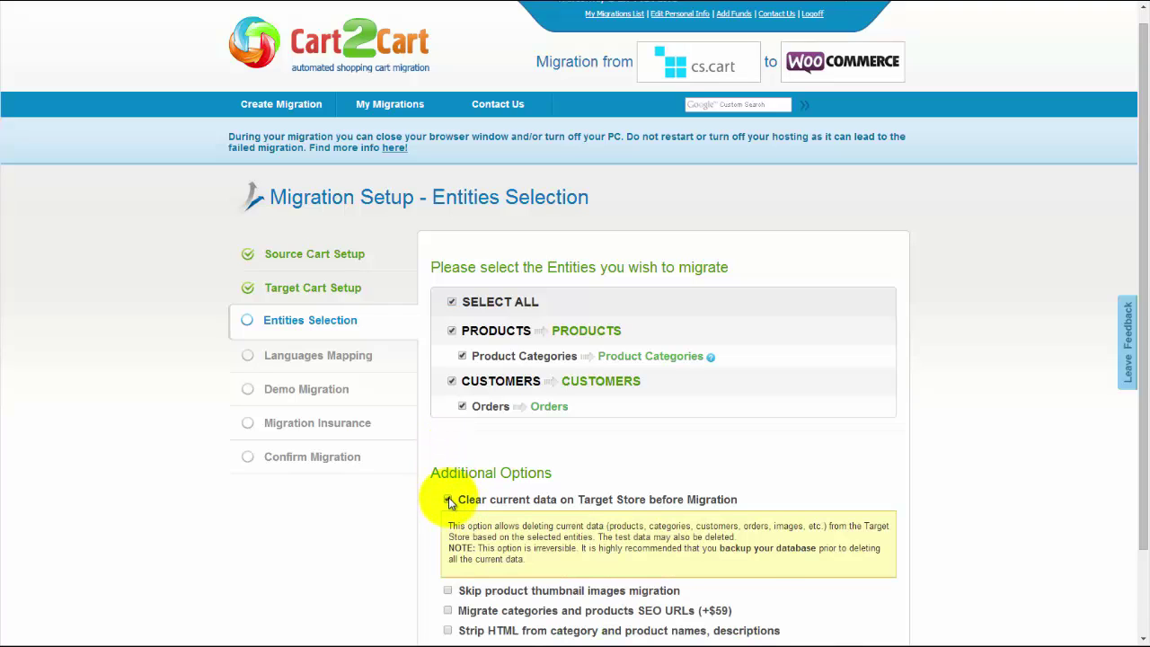
{"action": "left_click", "coordinate": [448, 500]}
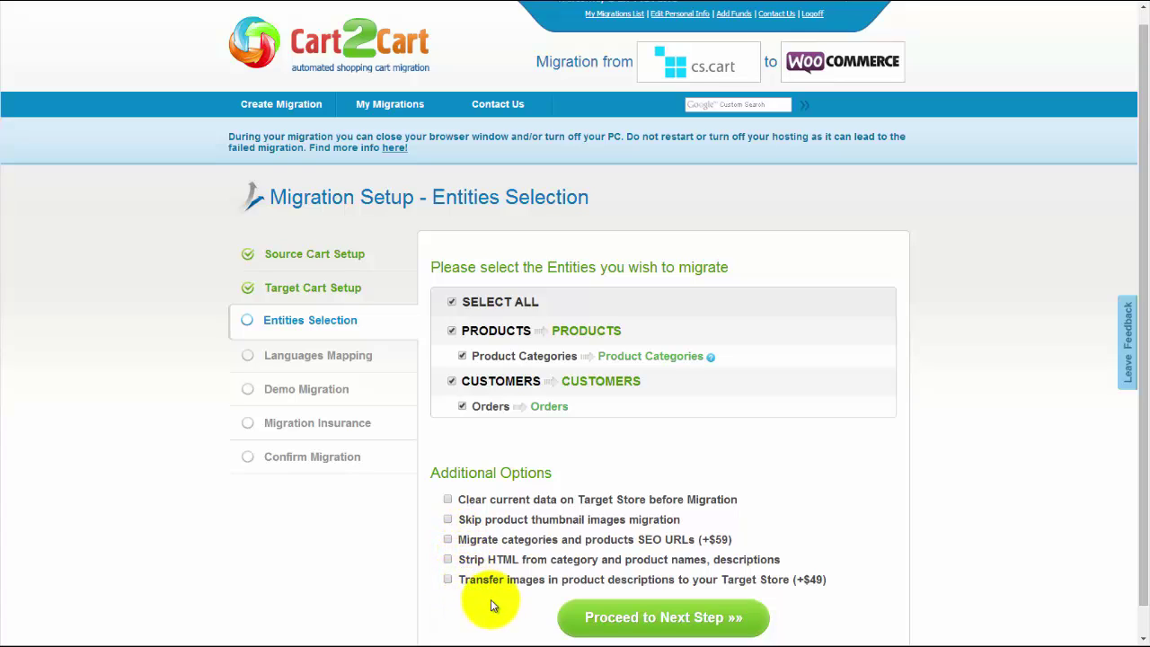
{"action": "left_click", "coordinate": [638, 620]}
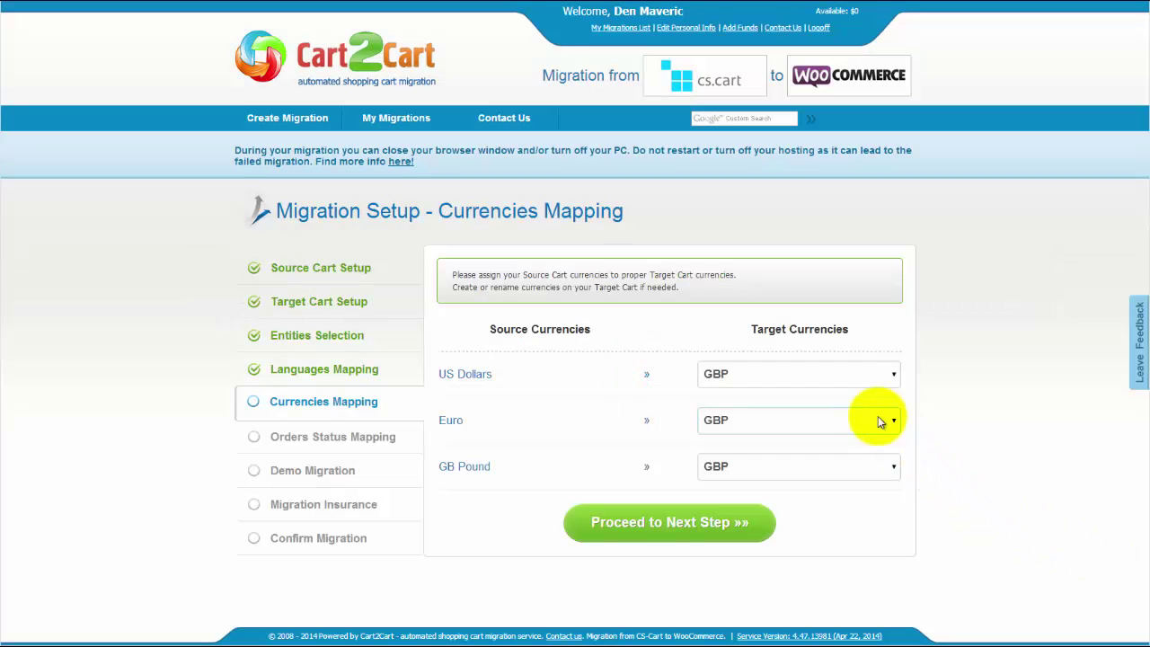
Map US Dollars and Euro to GBP and continue past Currencies Mapping
{"action": "left_click", "coordinate": [858, 373]}
{"action": "left_click", "coordinate": [829, 399]}
{"action": "left_click", "coordinate": [795, 420]}
{"action": "left_click", "coordinate": [773, 439]}
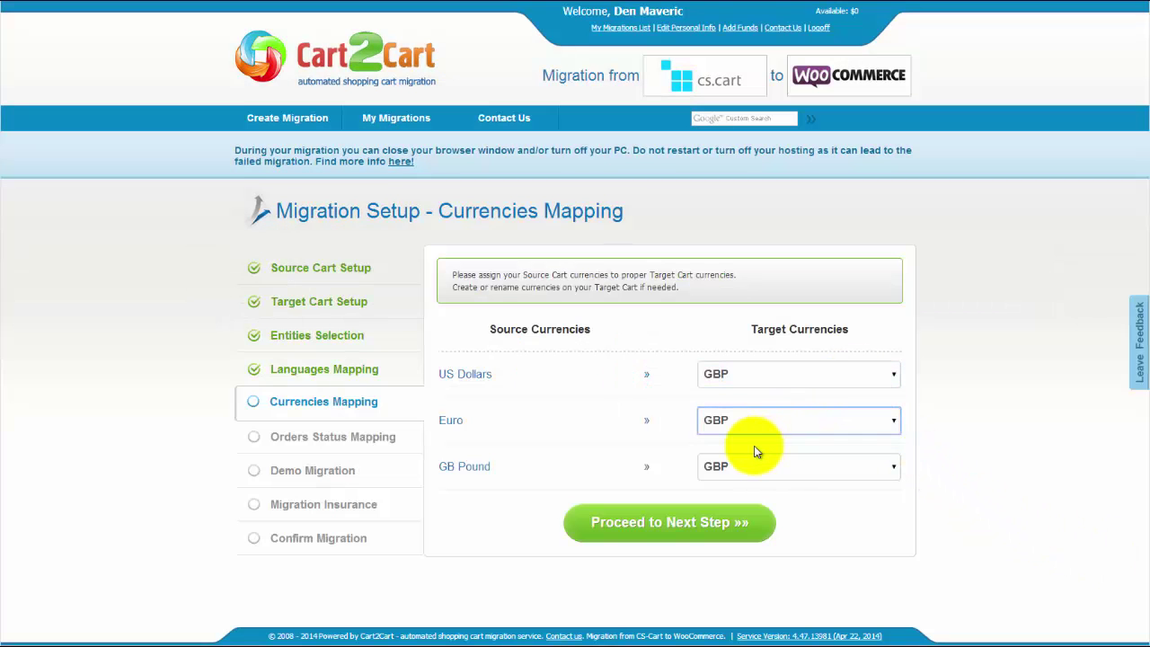
{"action": "left_click", "coordinate": [679, 521]}
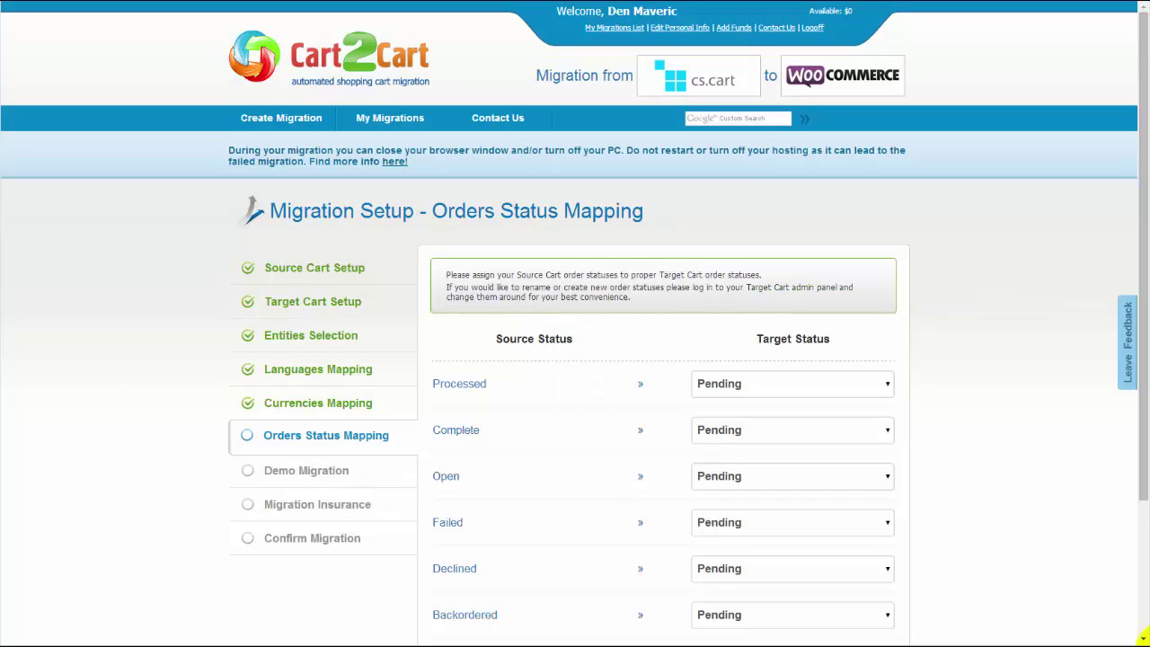
Map Processed orders to Processing and Complete orders to Completed, then proceed
{"action": "left_click", "coordinate": [799, 389]}
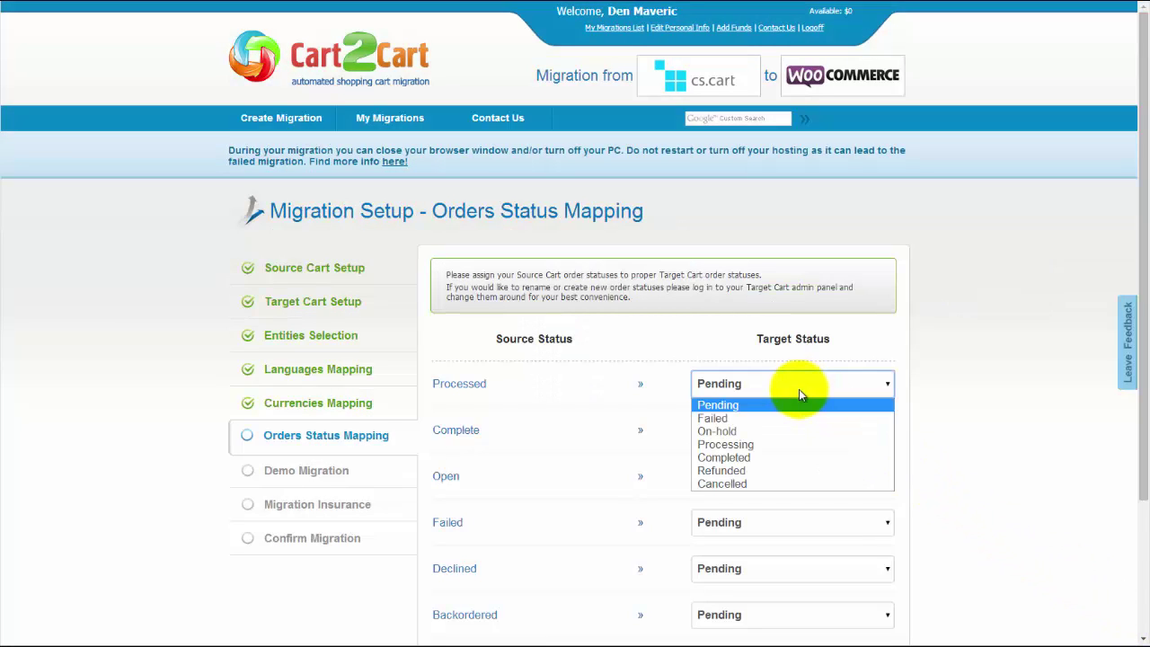
{"action": "left_click", "coordinate": [772, 444]}
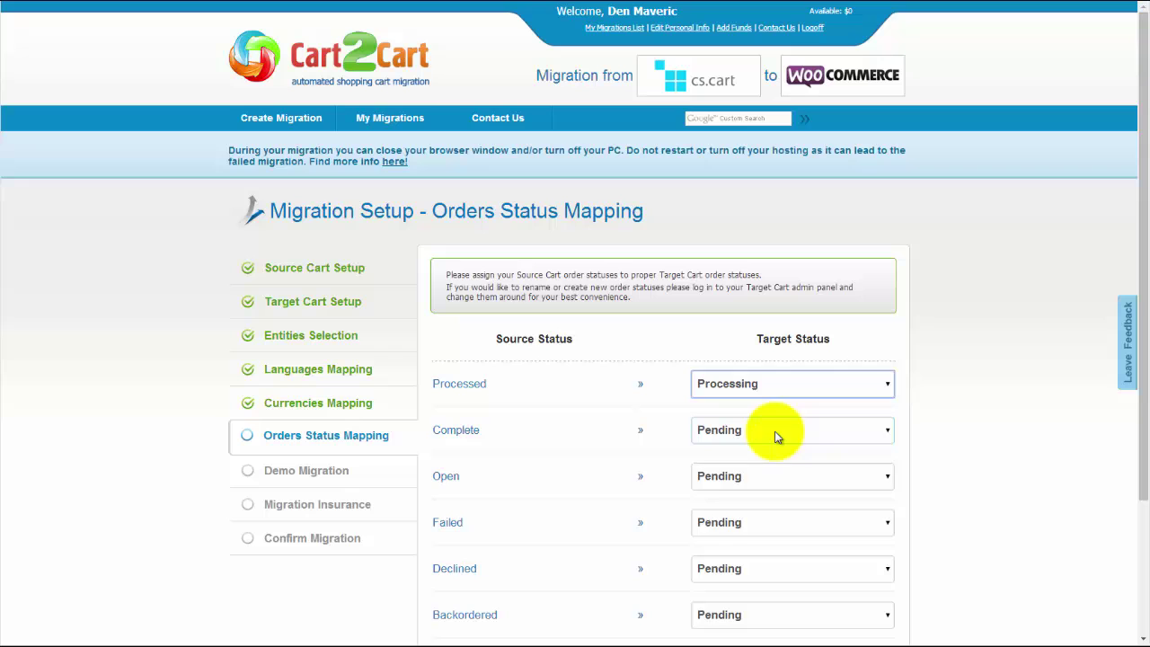
{"action": "left_click", "coordinate": [773, 437]}
{"action": "left_click", "coordinate": [751, 501]}
{"action": "scroll", "coordinate": [1135, 368], "scroll_direction": "down", "scroll_amount": 3}
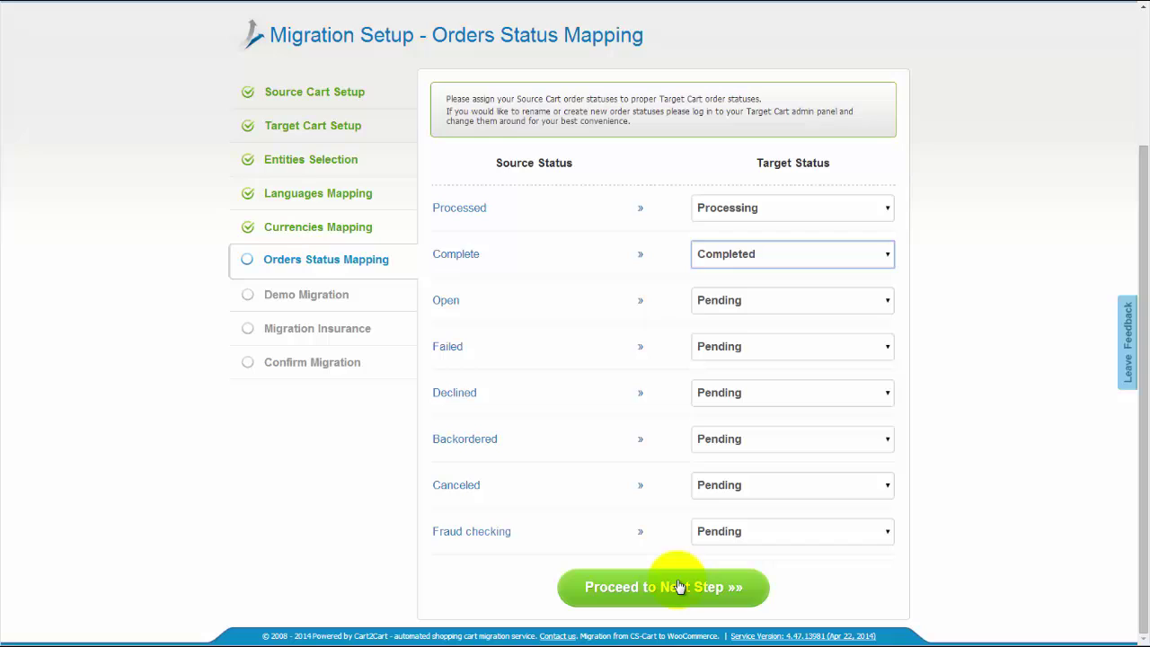
{"action": "left_click", "coordinate": [676, 585]}
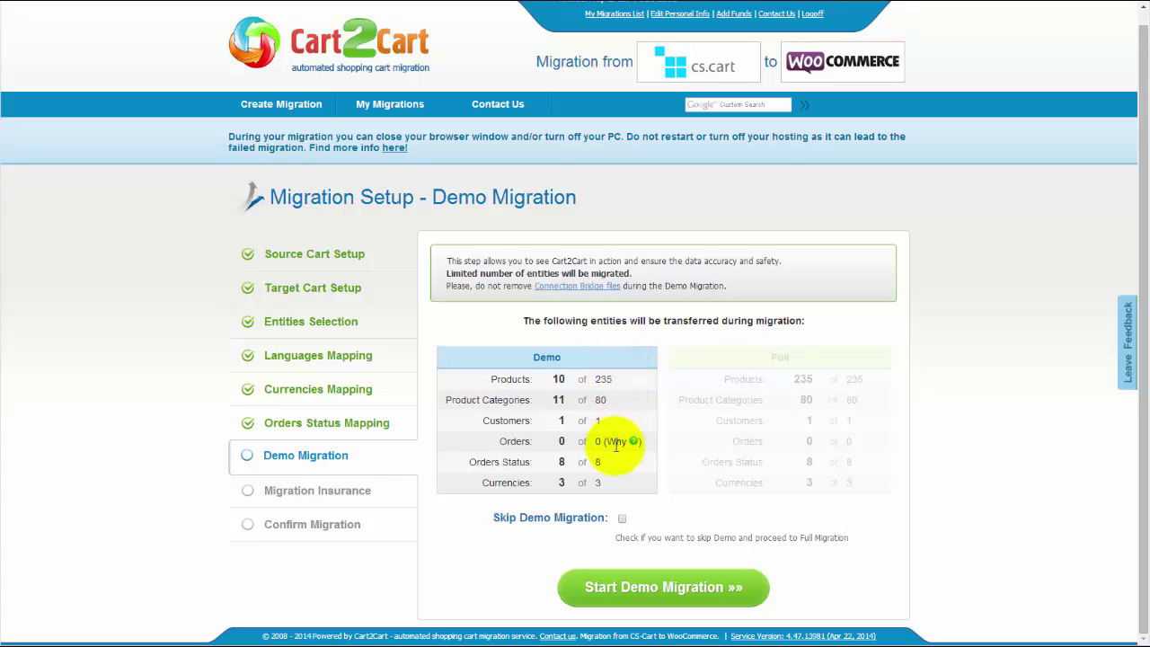
Leave Skip Demo Migration off and run the demo, moving 10 products and 11 categories
{"action": "left_click", "coordinate": [621, 518]}
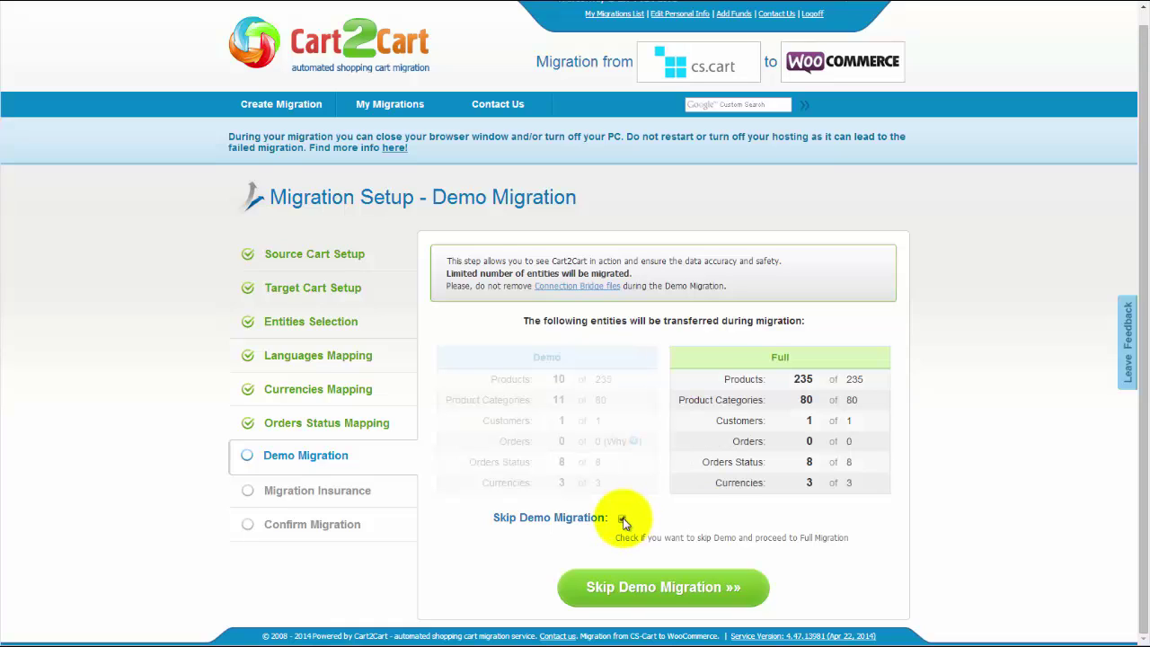
{"action": "left_click", "coordinate": [621, 518]}
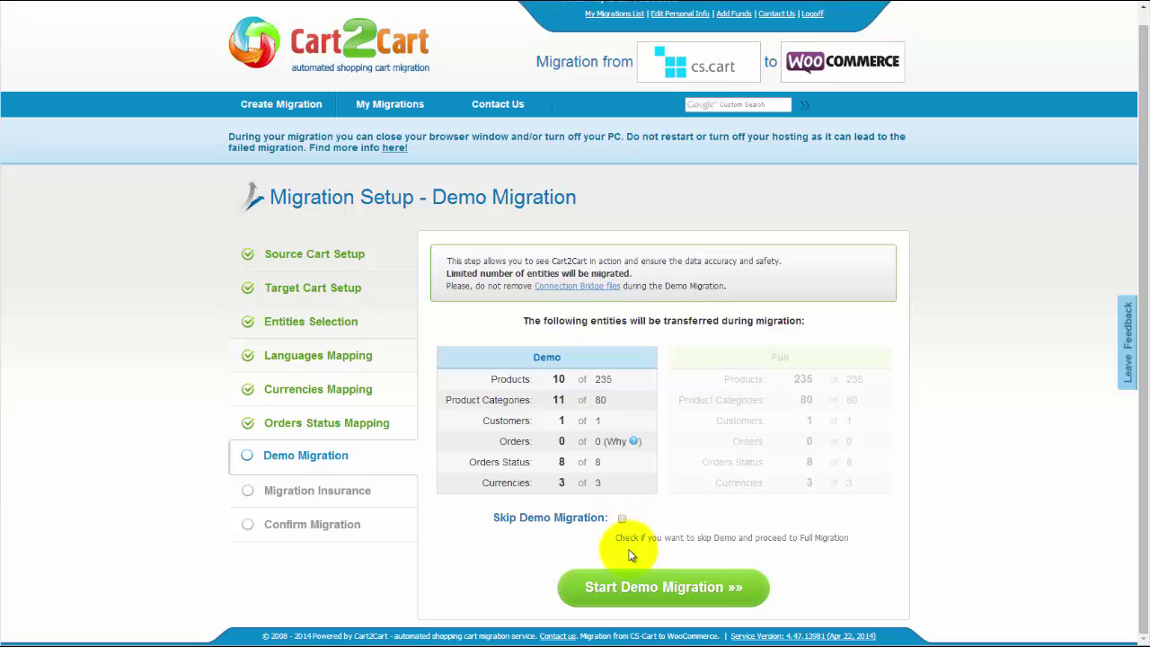
{"action": "left_click", "coordinate": [636, 588]}
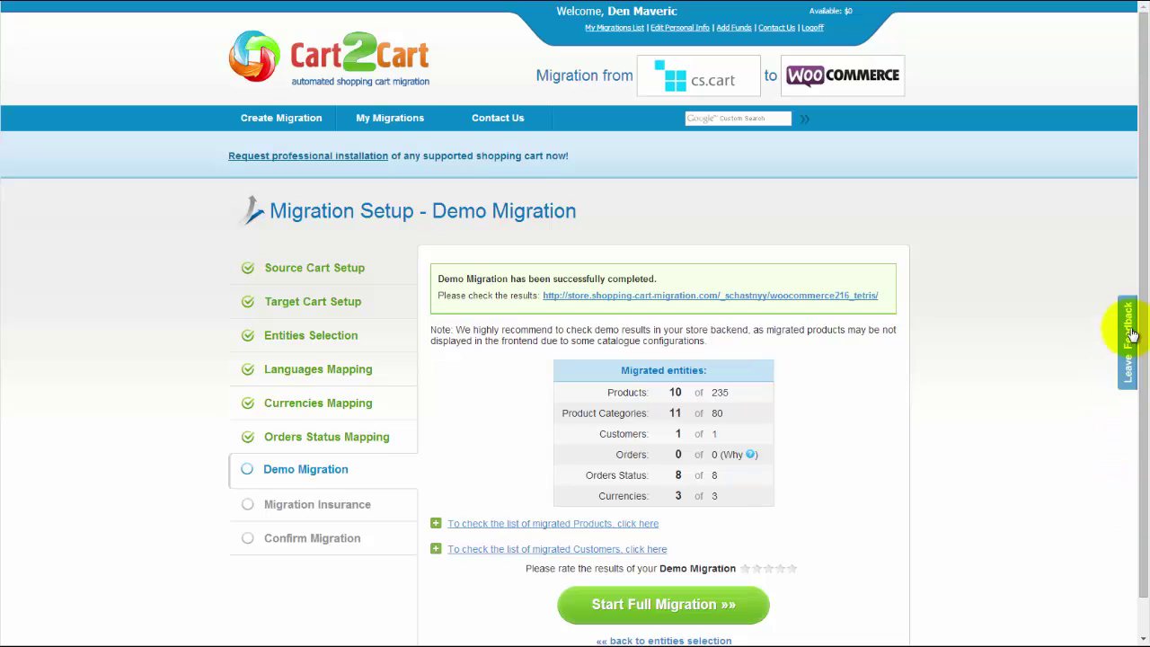
Expand the migrated Products list and open the target store to check the demo results
{"action": "scroll", "coordinate": [1131, 372], "scroll_direction": "down", "scroll_amount": 1}
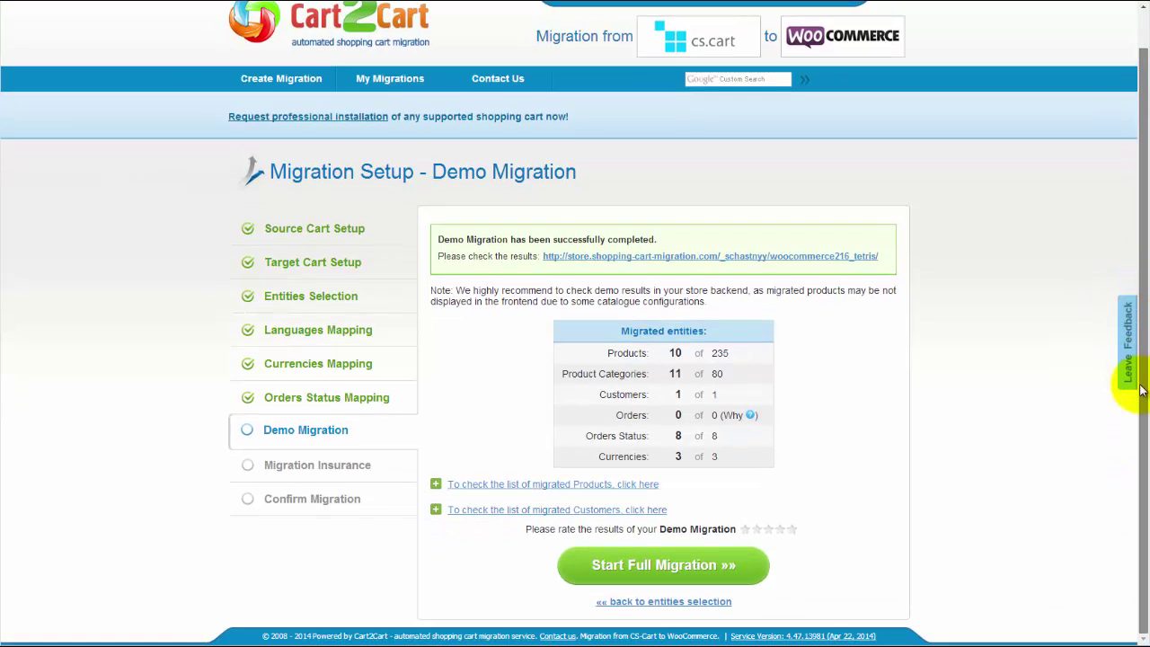
{"action": "left_click", "coordinate": [621, 485]}
{"action": "left_click_drag", "start_coordinate": [891, 594], "coordinate": [891, 543]}
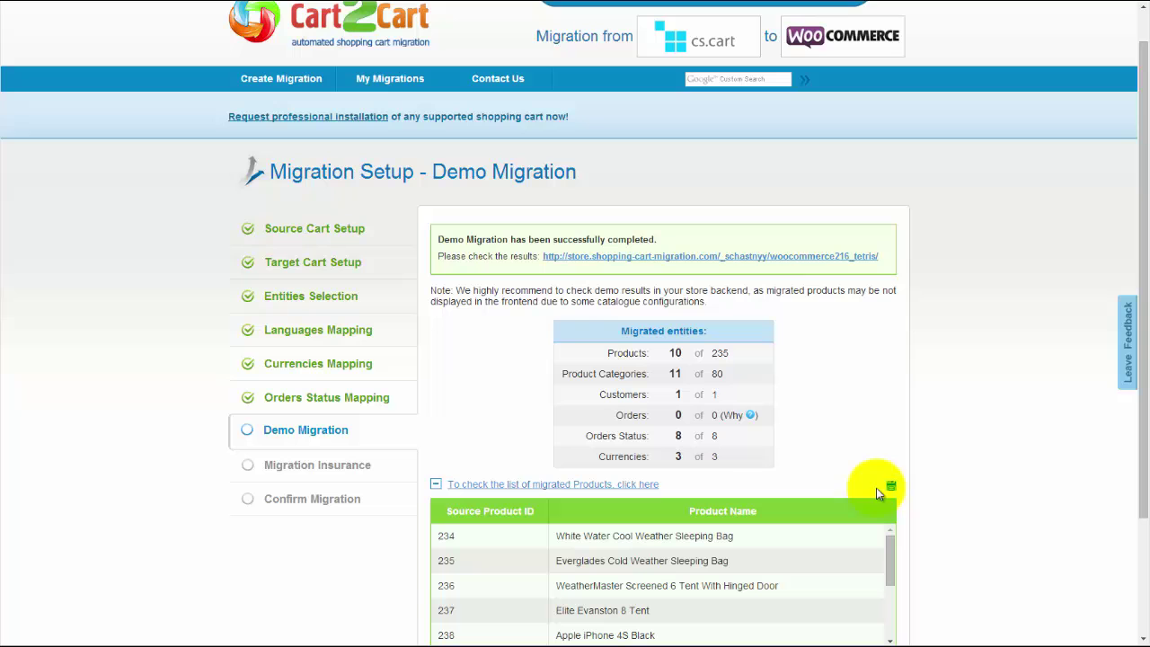
{"action": "left_click", "coordinate": [805, 256]}
Rate the demo migration five stars and start the full migration
{"action": "scroll", "coordinate": [575, 324], "scroll_direction": "down", "scroll_amount": 2}
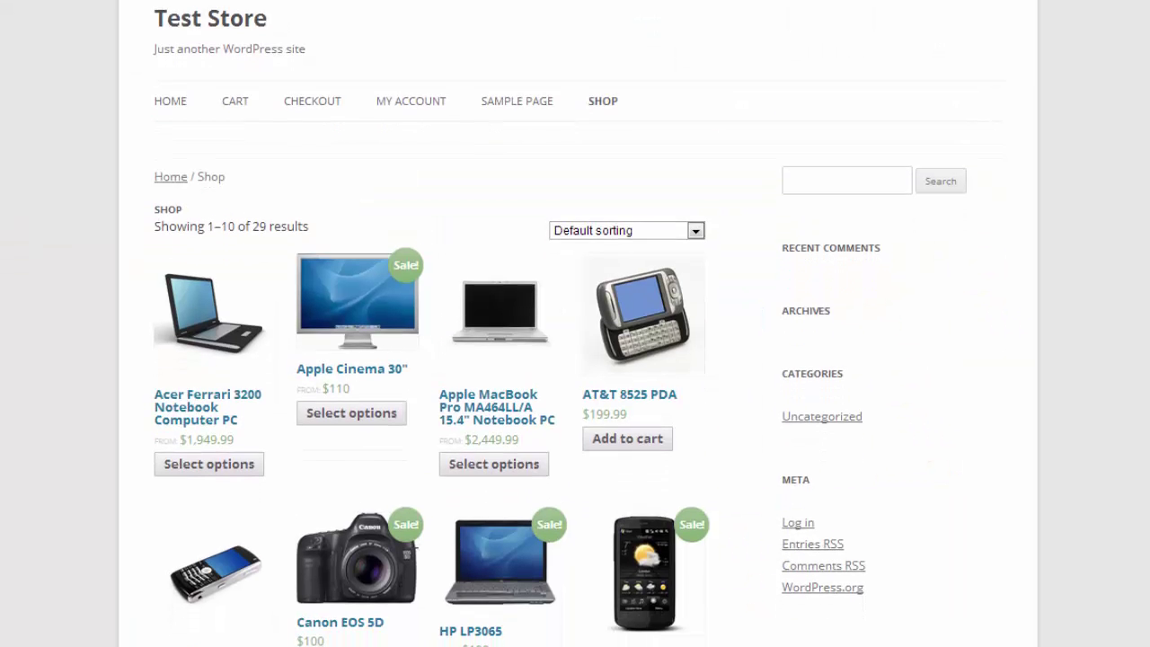
{"action": "scroll", "coordinate": [575, 324], "scroll_direction": "down", "scroll_amount": 5}
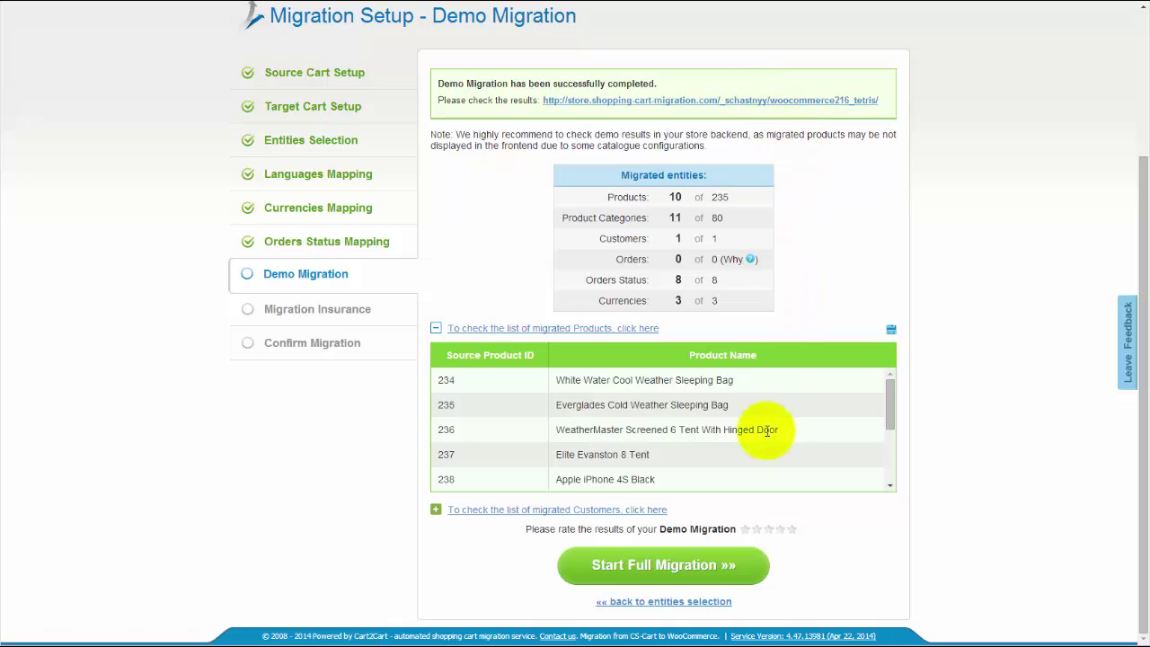
{"action": "left_click", "coordinate": [792, 529]}
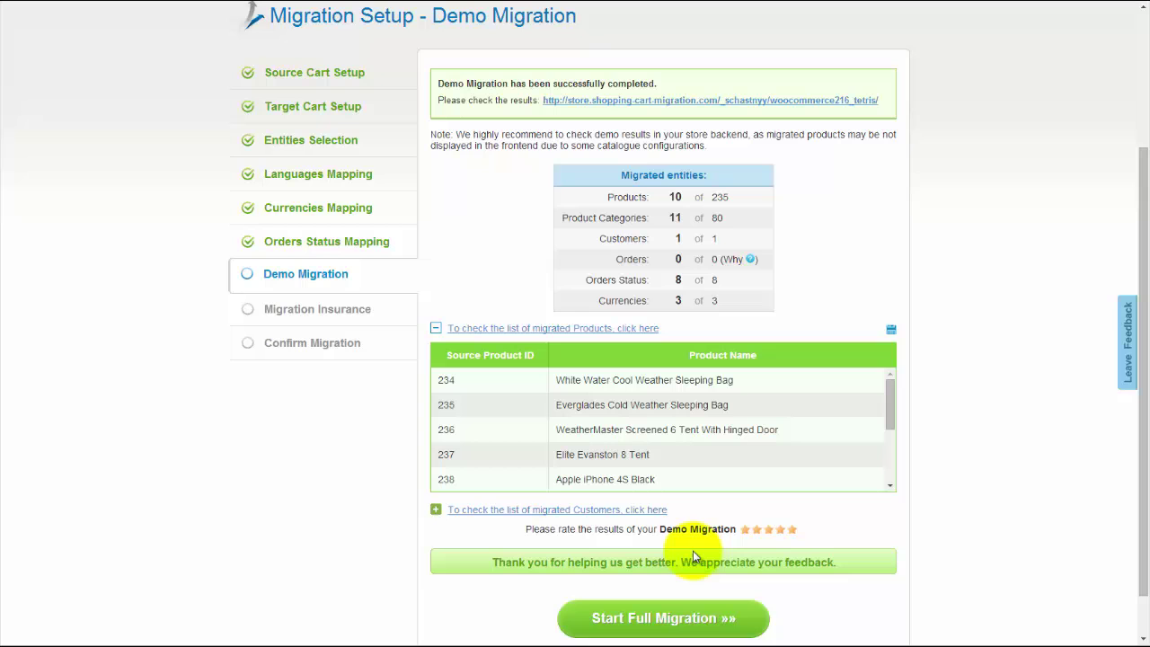
{"action": "left_click", "coordinate": [665, 568]}
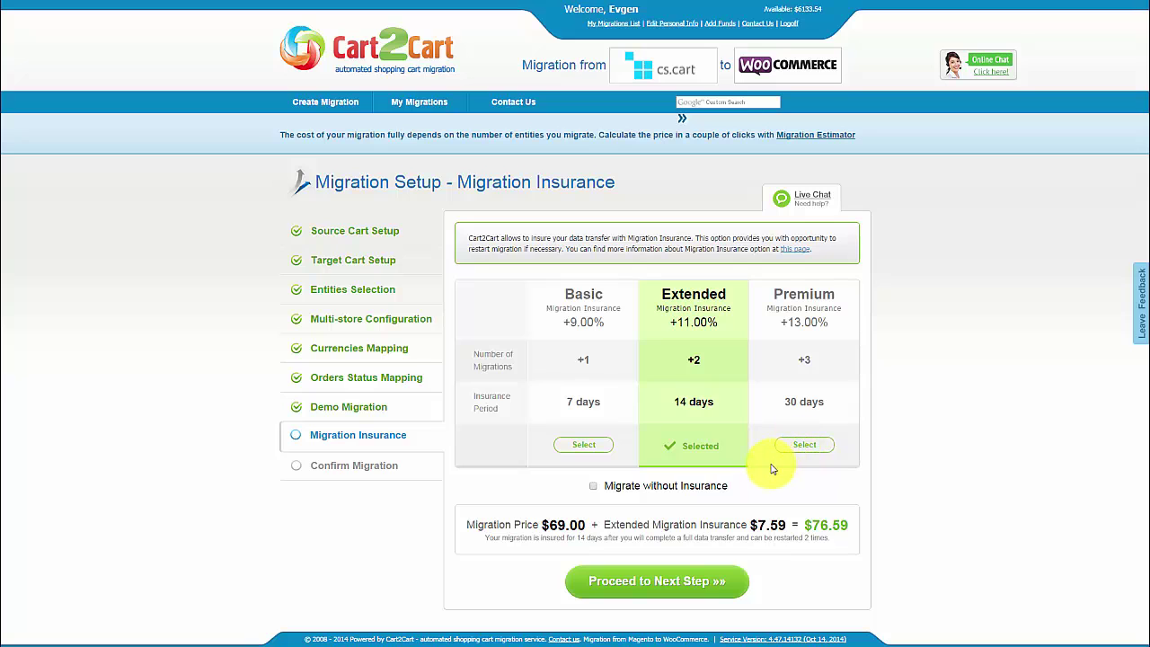
Keep Extended Migration Insurance and continue to the Confirm Migration step
{"action": "left_click", "coordinate": [664, 582]}
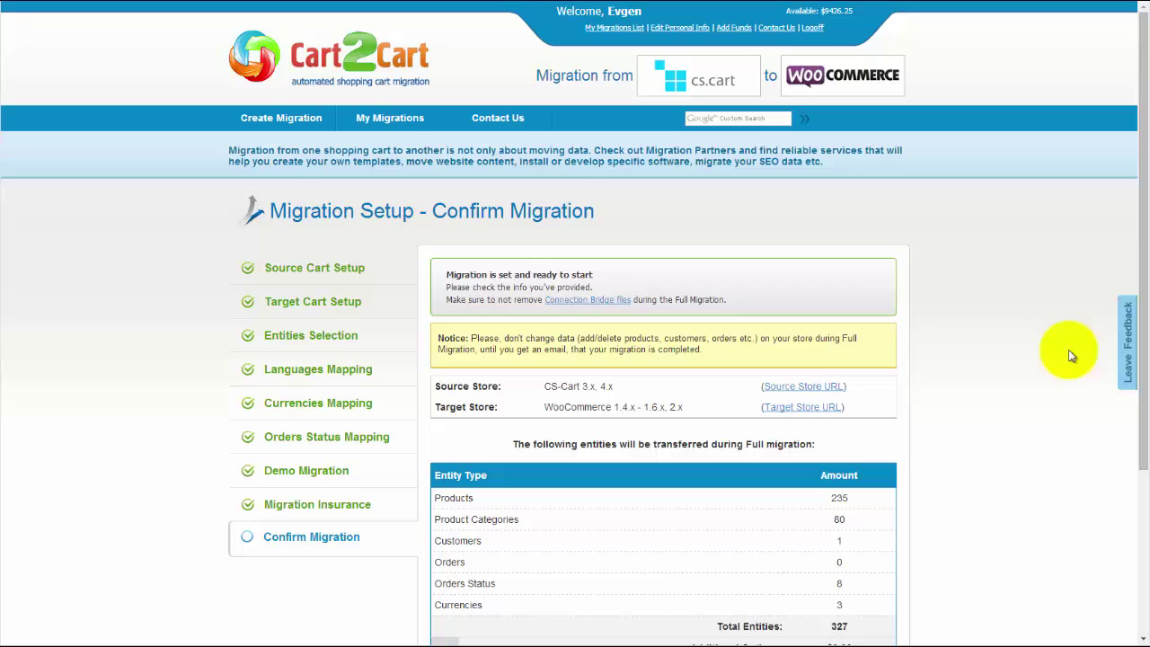
Leave the discount coupon option unticked and start the $54.15 full migration of 327 entities
{"action": "left_click_drag", "start_coordinate": [1143, 220], "coordinate": [1144, 364]}
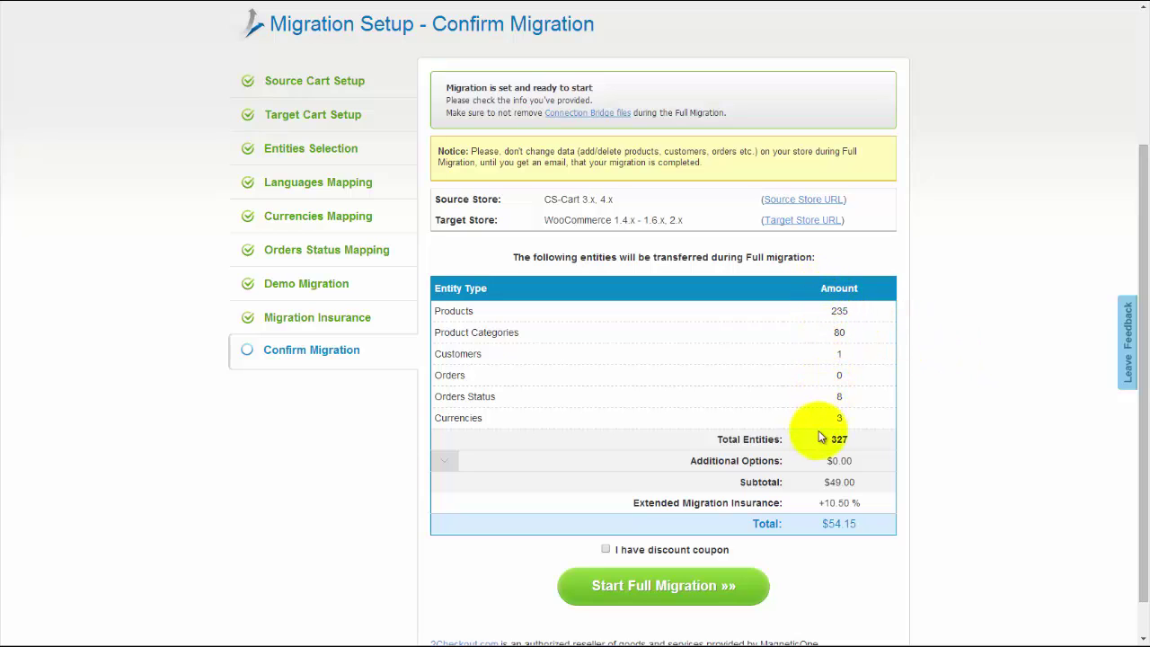
{"action": "left_click", "coordinate": [605, 548]}
{"action": "left_click", "coordinate": [650, 588]}
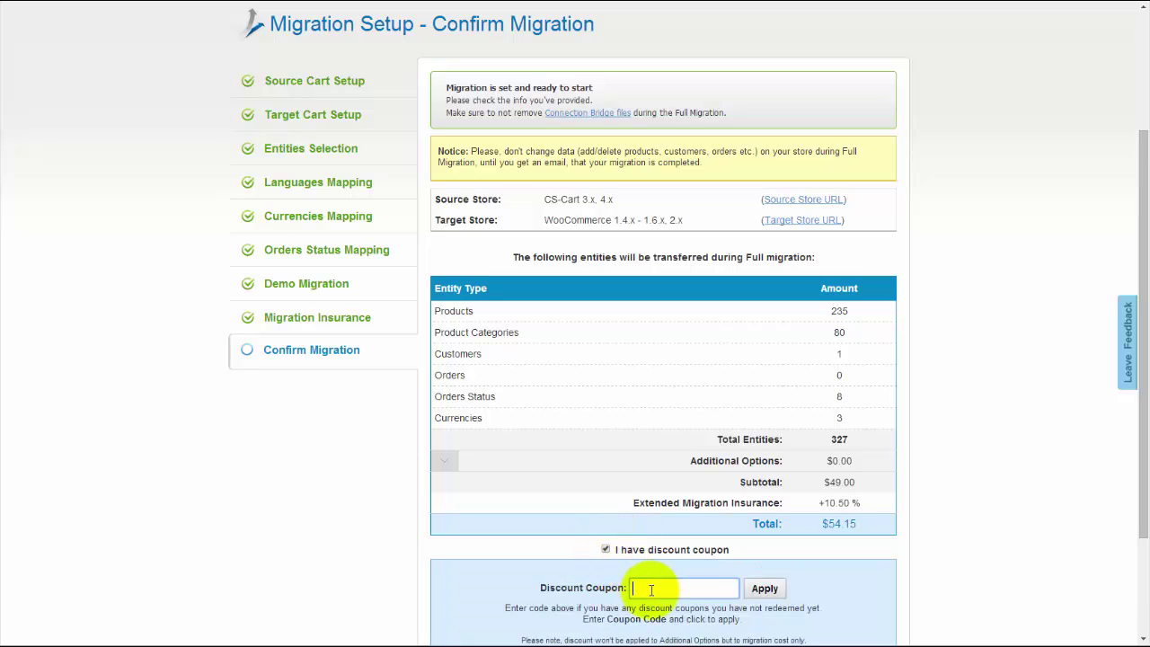
{"action": "left_click", "coordinate": [606, 549]}
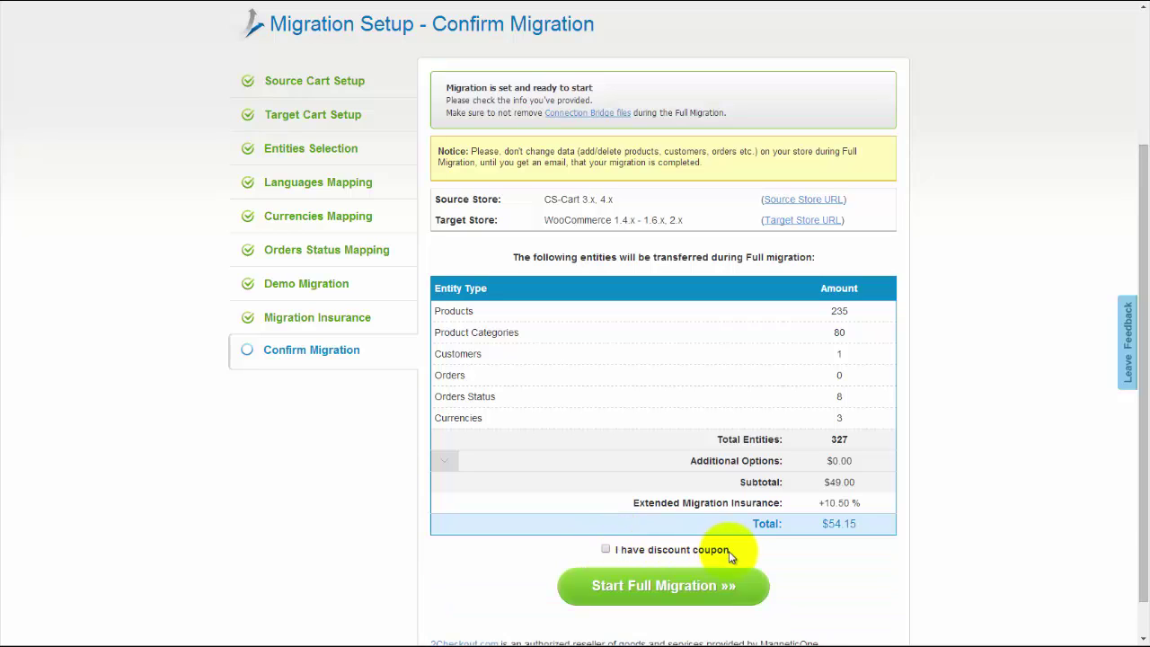
{"action": "left_click", "coordinate": [705, 593]}
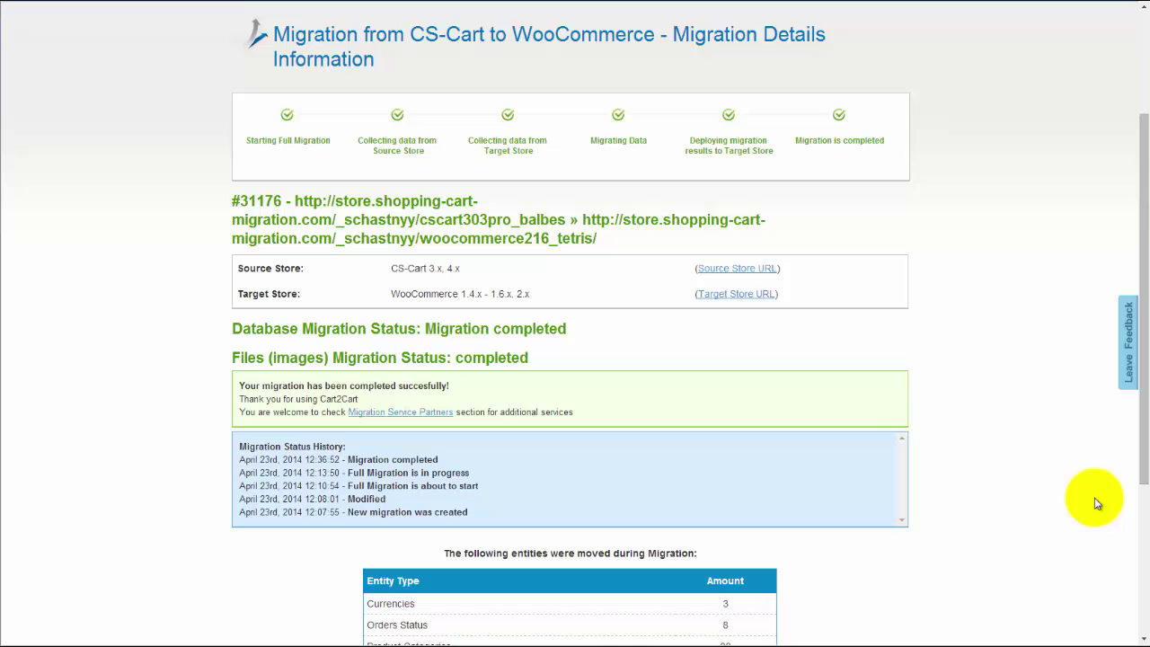
Open the WooCommerce Shop and scroll through migrated products like Gaming Computer and Intel Core 2 Extreme QX9775
{"action": "left_click", "coordinate": [771, 294]}
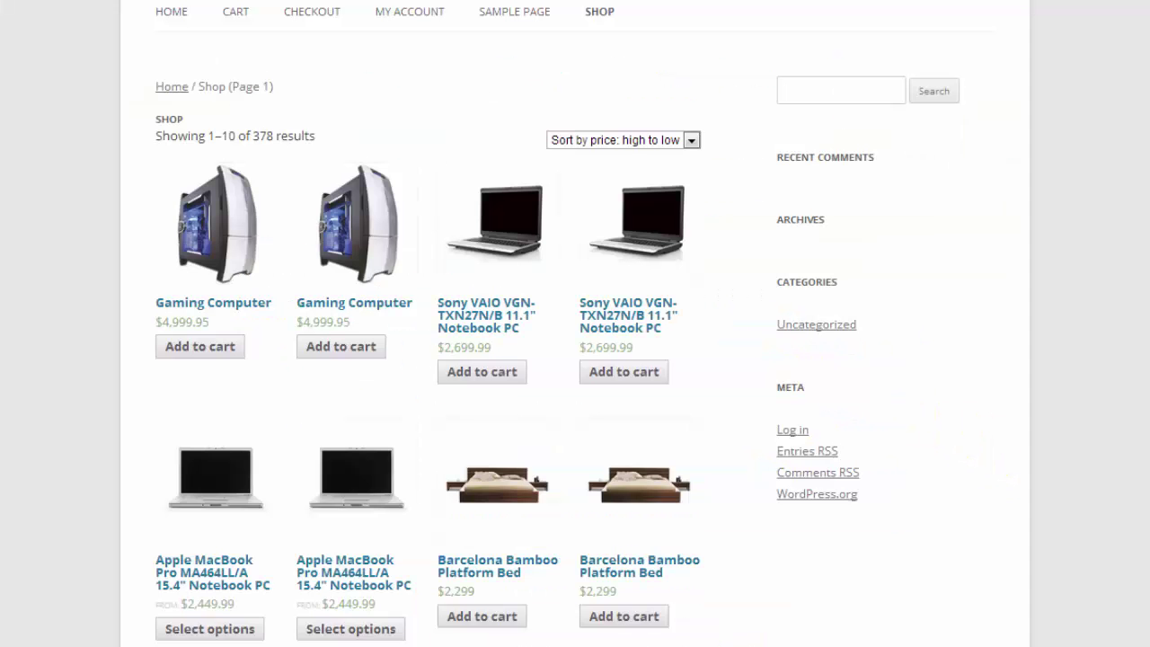
{"action": "scroll", "coordinate": [557, 323], "scroll_direction": "down", "scroll_amount": 2}
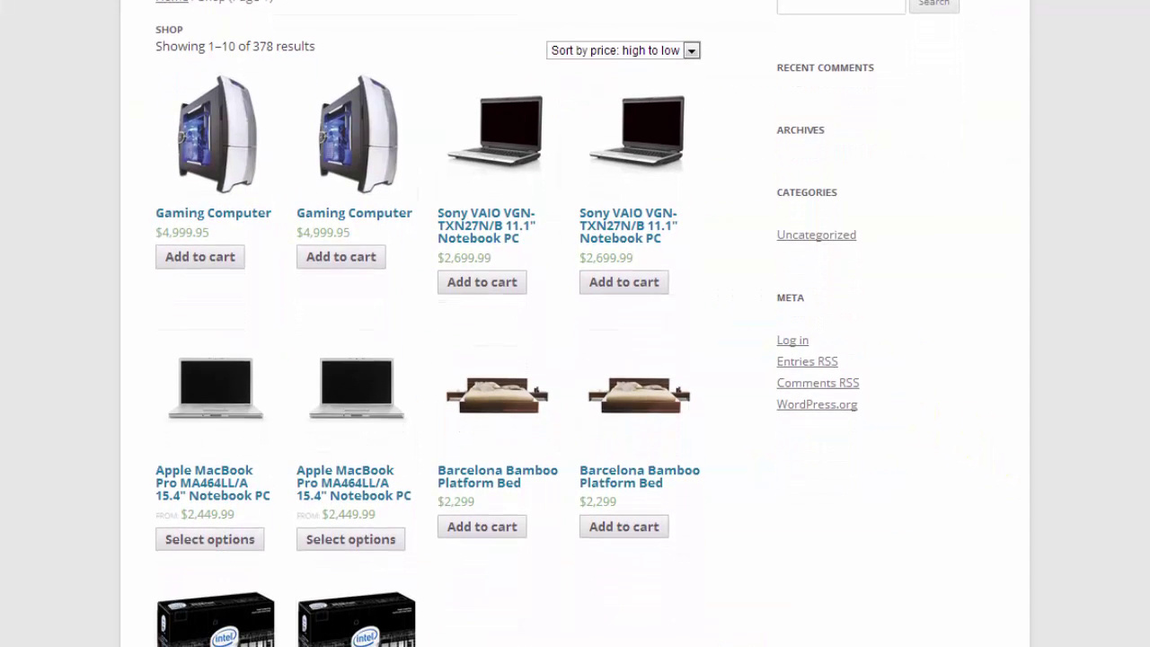
{"action": "scroll", "coordinate": [556, 323], "scroll_direction": "down", "scroll_amount": 4}
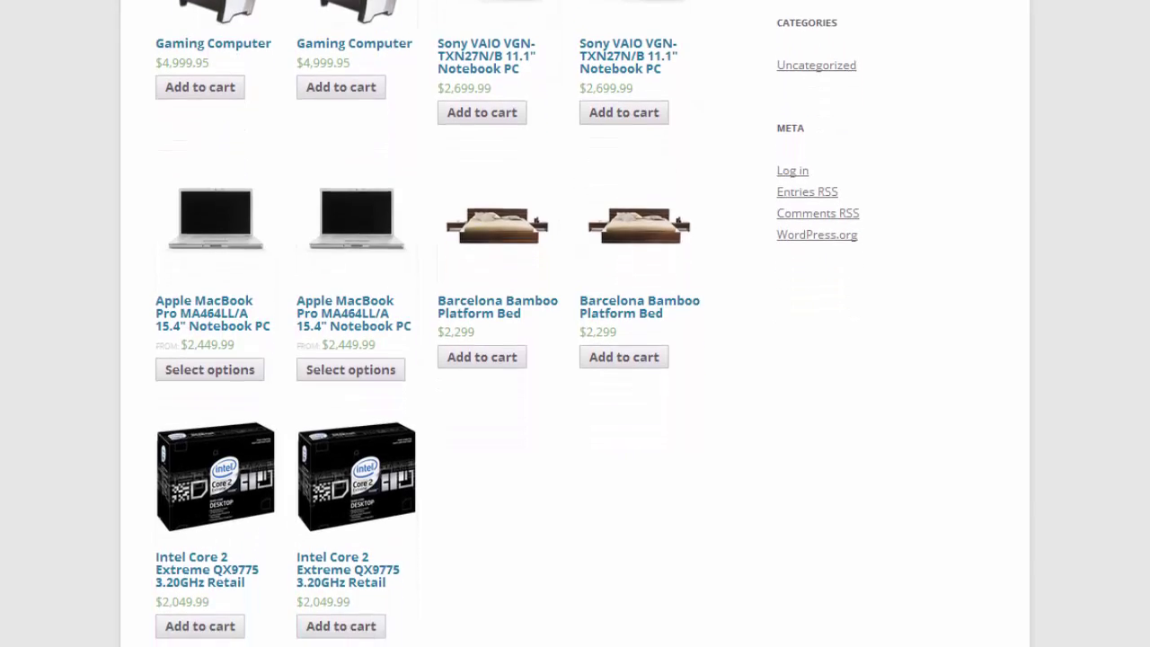